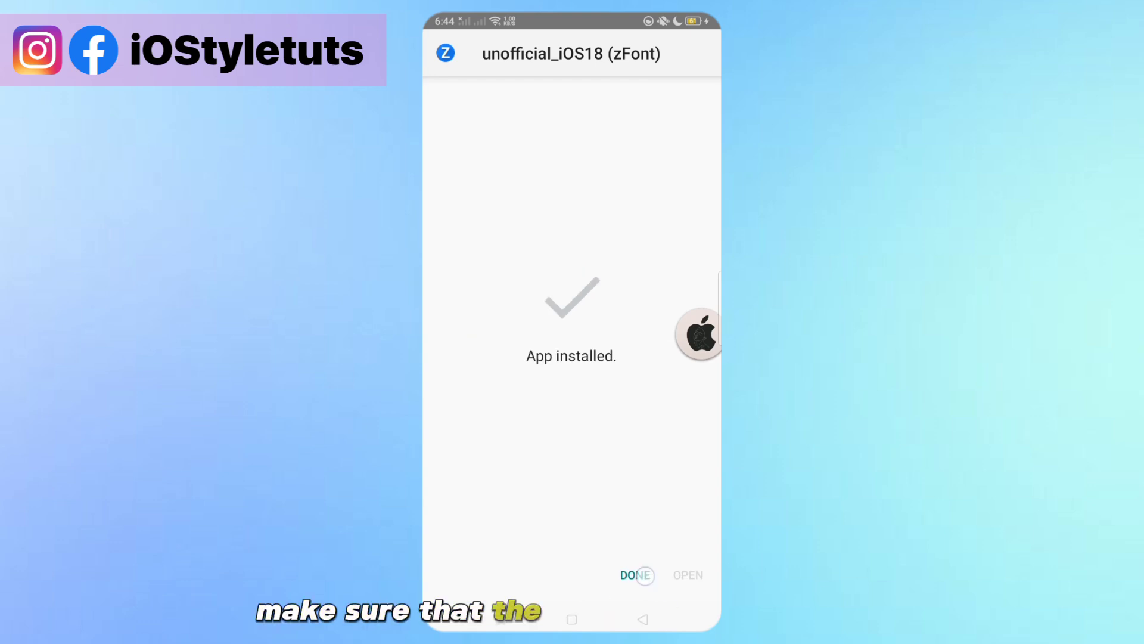
# - Confirm the finished zFont (unofficial_iOS18) installation and close the installer
pyautogui.click(635, 575)
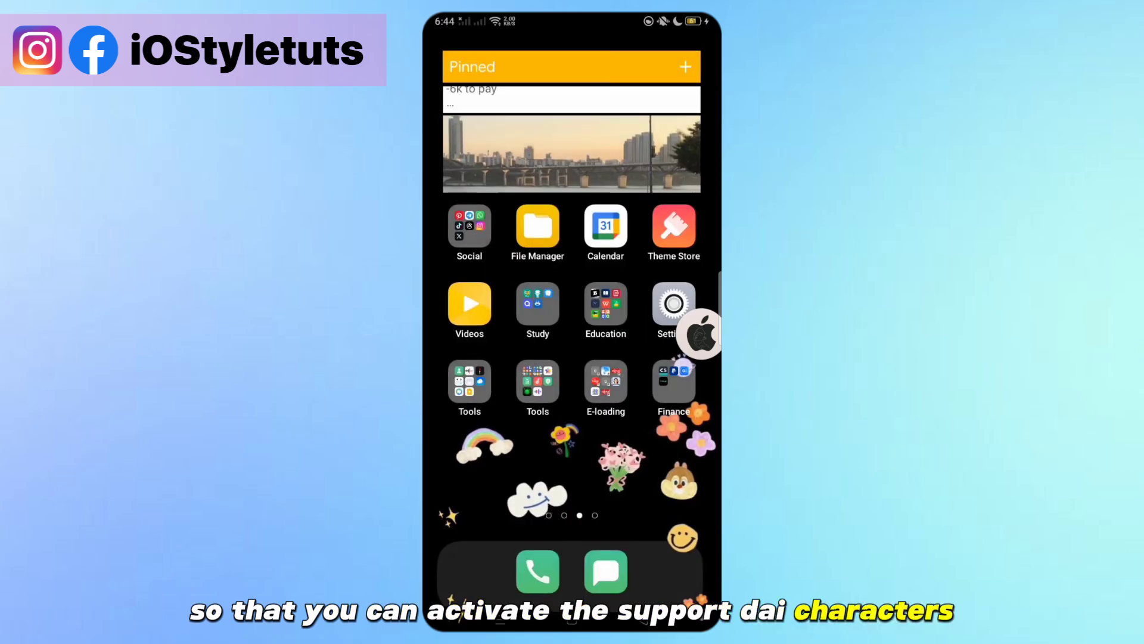
# - Set the phone's region to Myanmar in Language & region settings
pyautogui.click(674, 304)
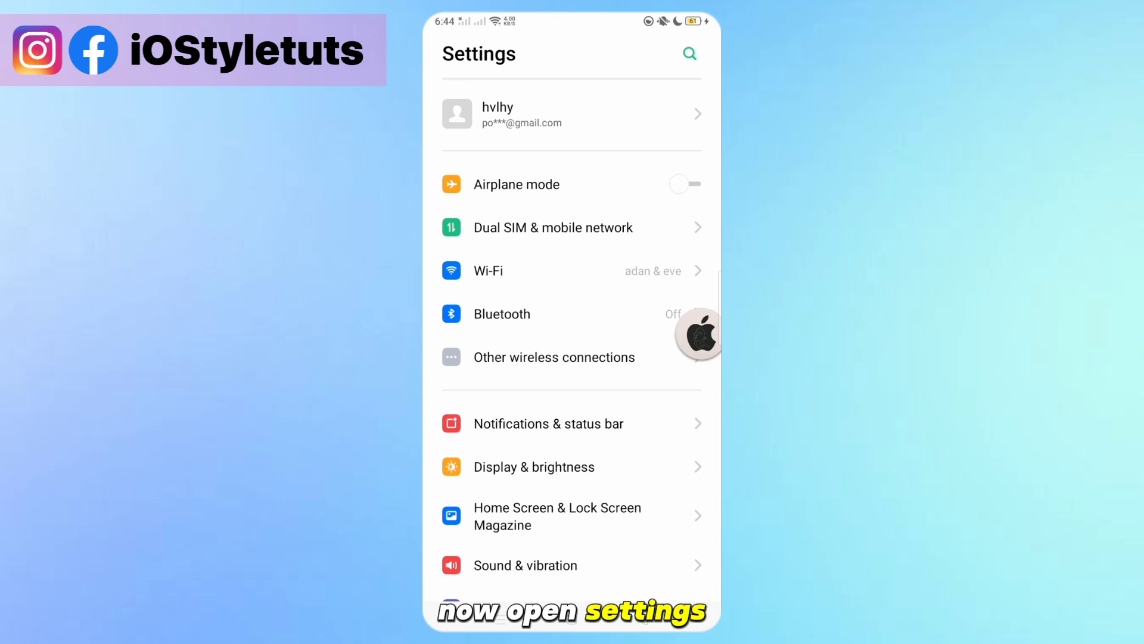
pyautogui.scroll(-4, 573, 402)
pyautogui.scroll(-4, 573, 402)
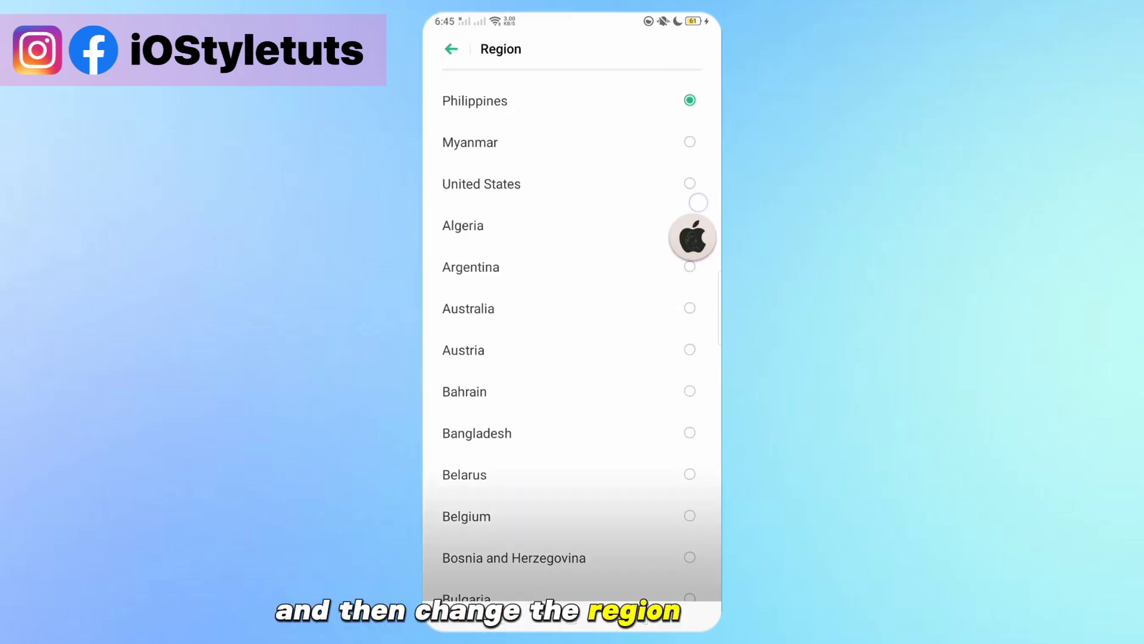
pyautogui.moveTo(701, 411); pyautogui.dragTo(701, 222)
pyautogui.click(679, 143)
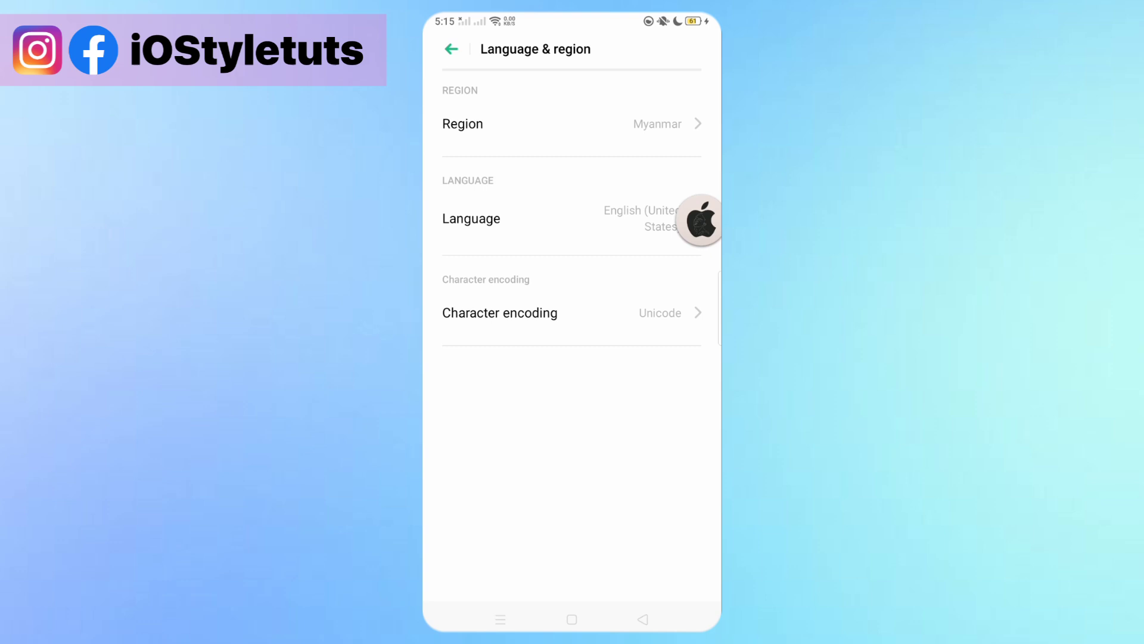
# - Turn on Support Dai characters under Display & brightness
pyautogui.click(450, 48)
pyautogui.scroll(3, 573, 358)
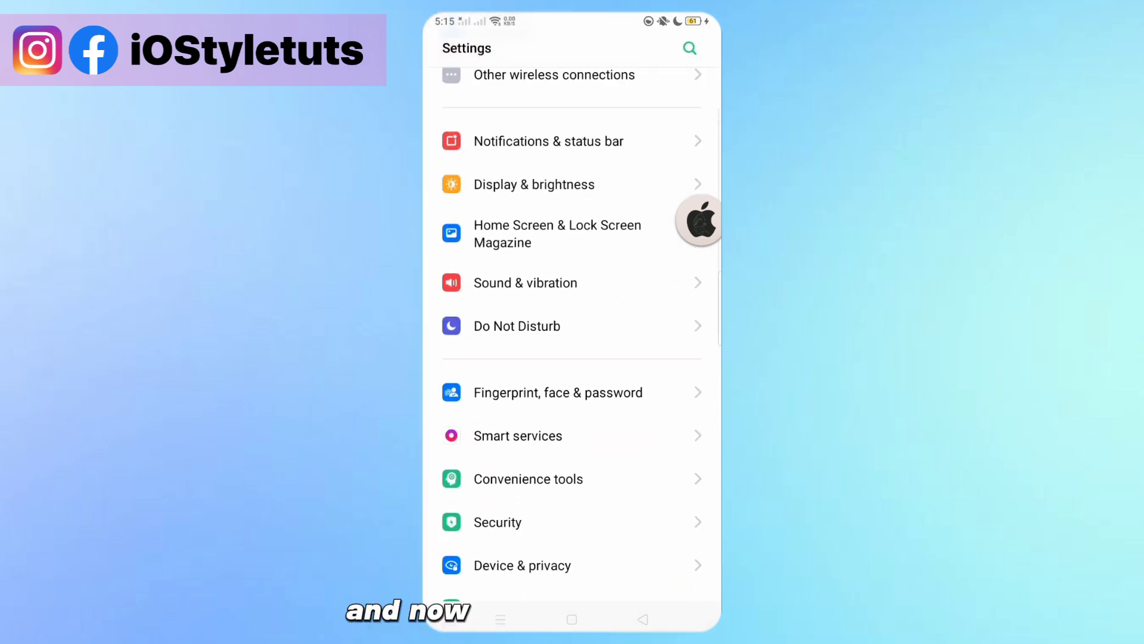
pyautogui.click(613, 205)
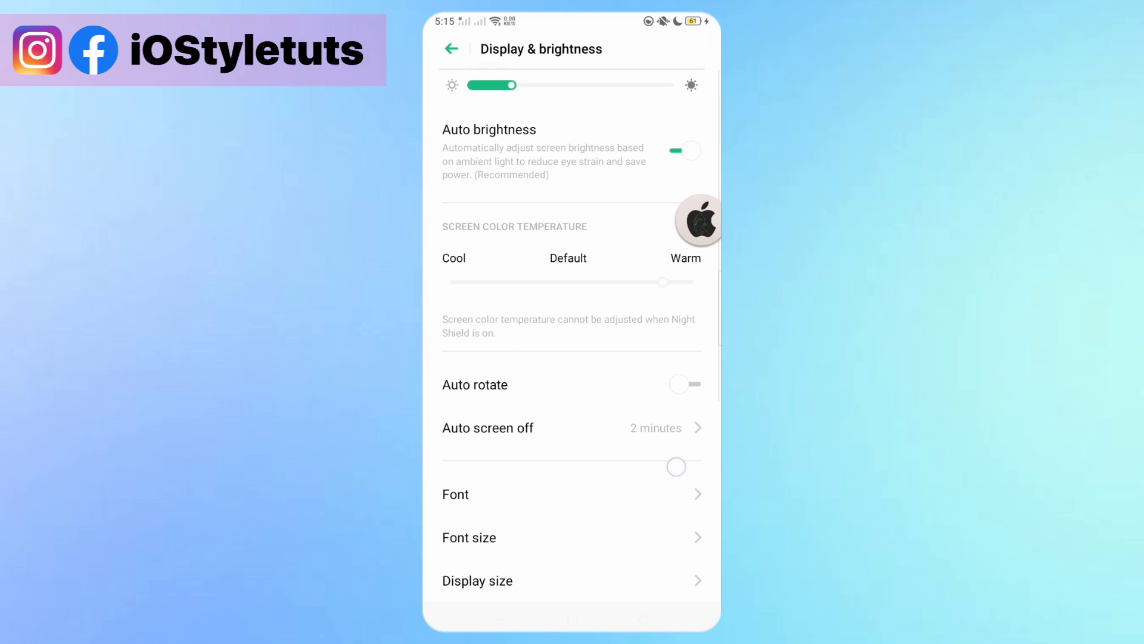
pyautogui.scroll(-3, 573, 358)
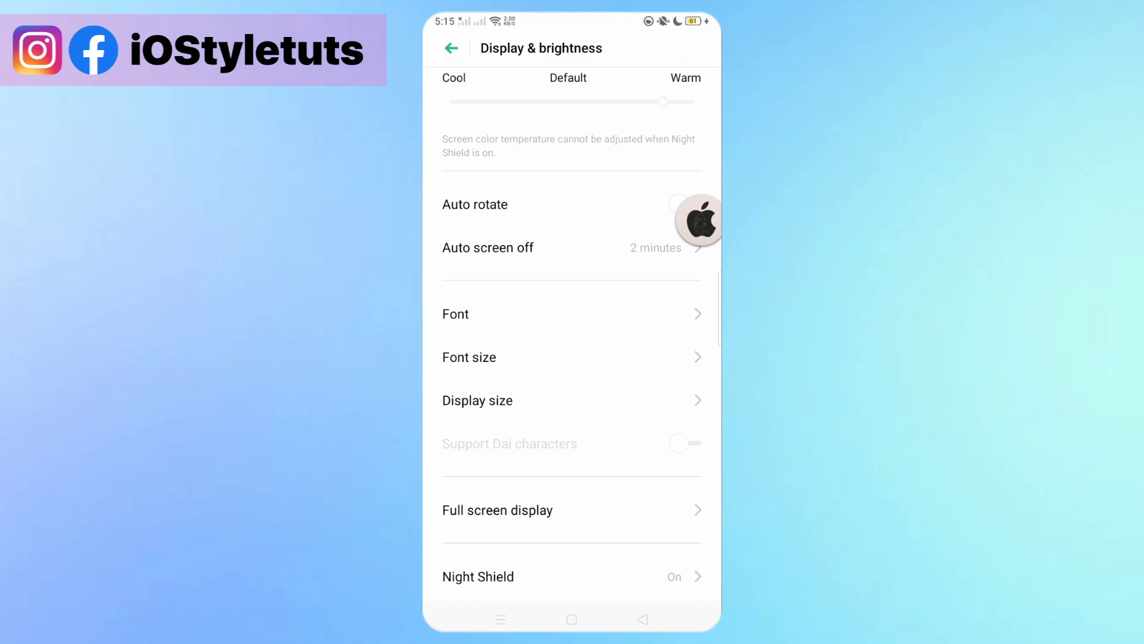
pyautogui.click(684, 444)
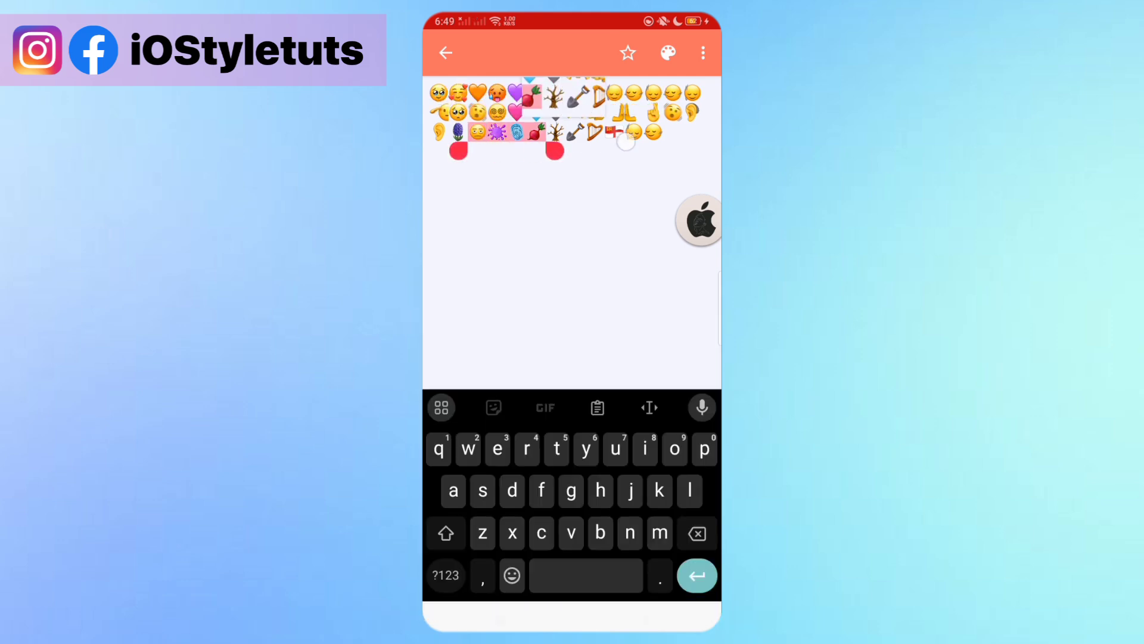
# - Copy the selected emoji row from the note and go to the home screen
pyautogui.click(521, 100)
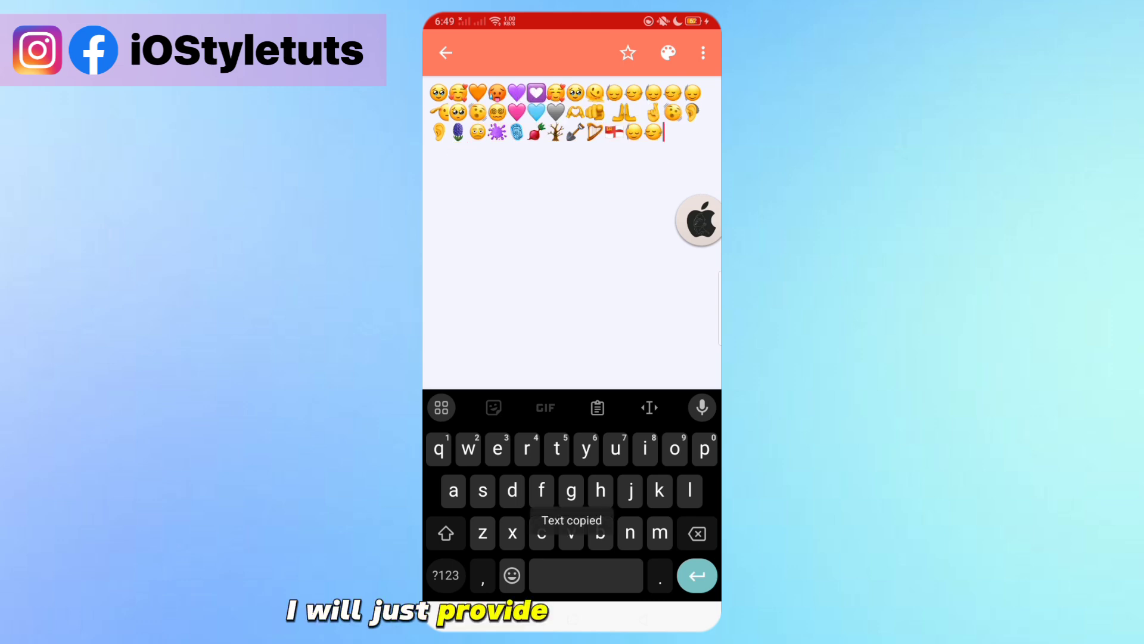
pyautogui.press('Home')
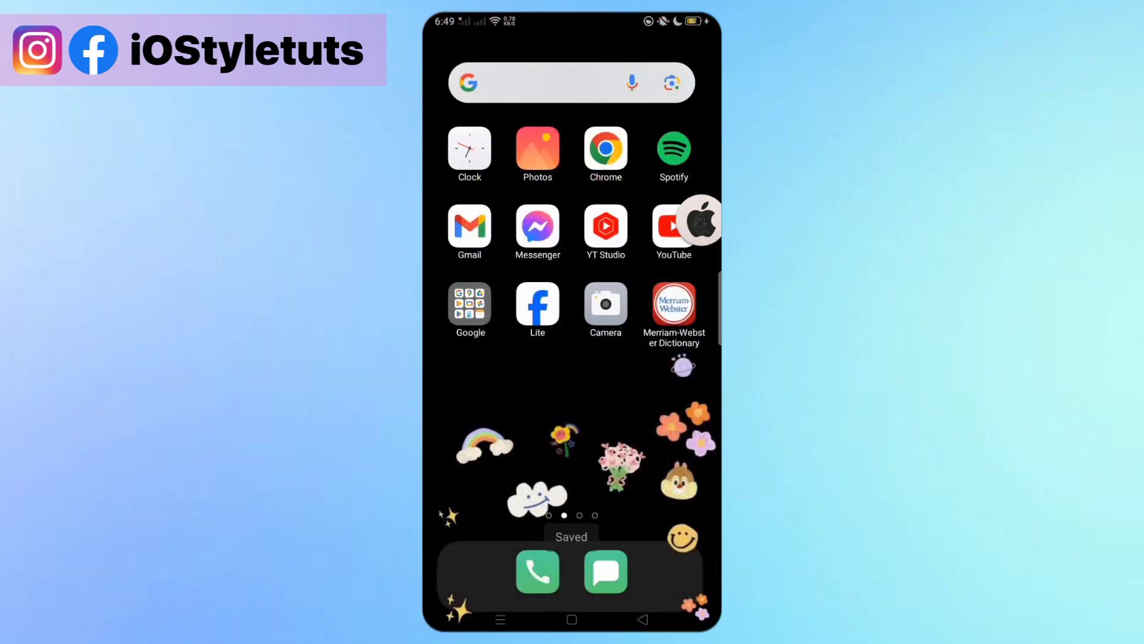
# - Launch Instagram from the Social folder and create a text story with the pasted emoji line
pyautogui.click(467, 230)
pyautogui.click(642, 266)
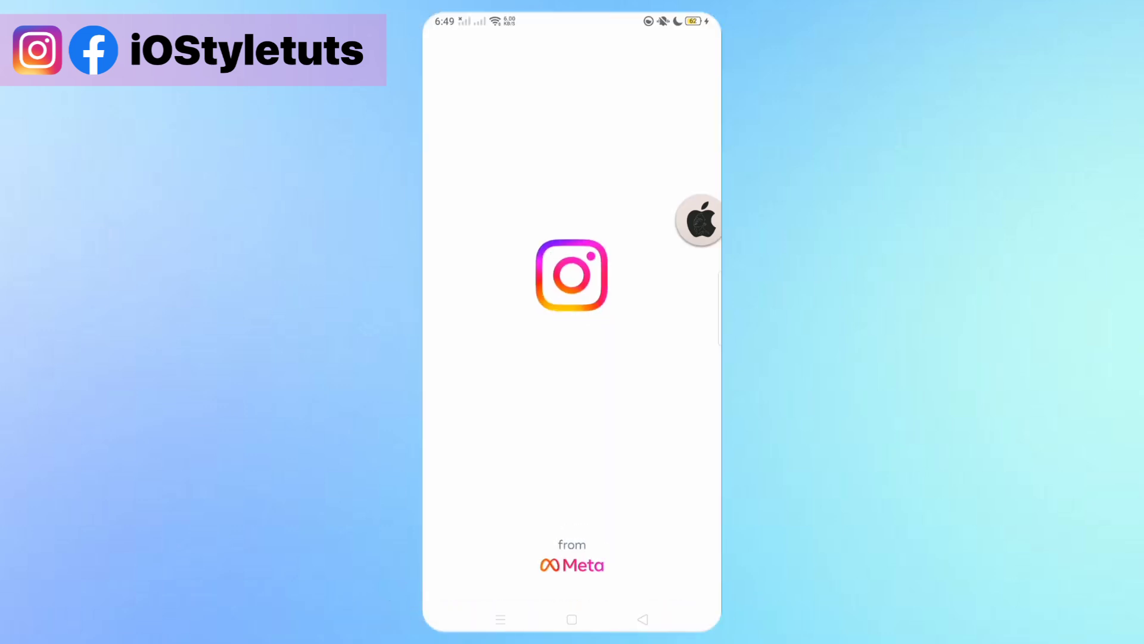
pyautogui.moveTo(448, 322); pyautogui.dragTo(697, 322)
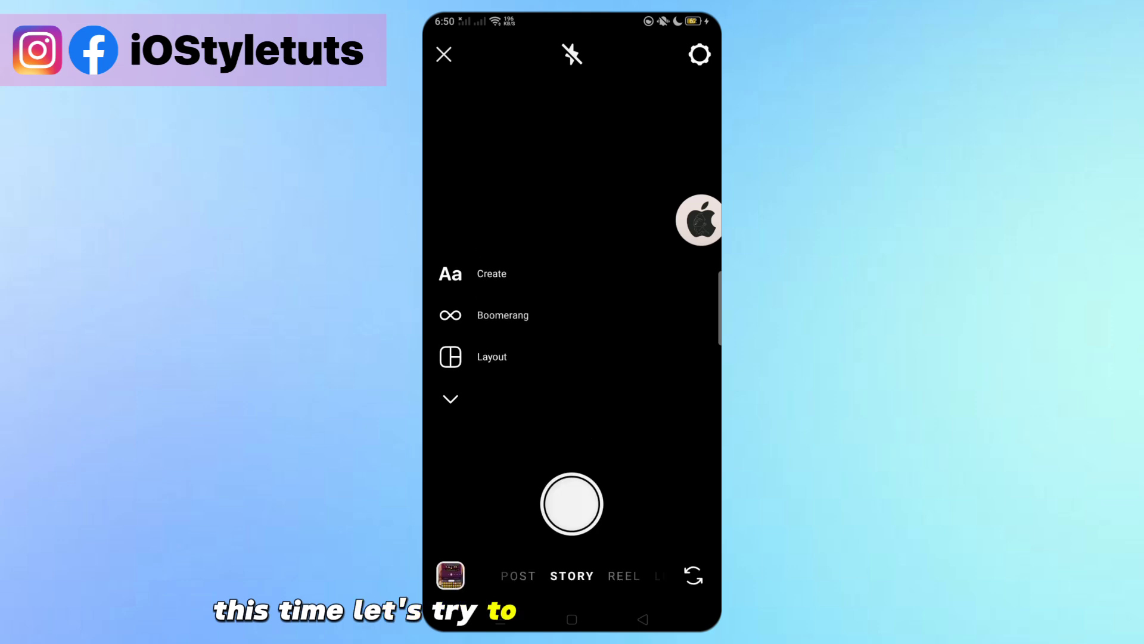
pyautogui.click(491, 275)
pyautogui.click(572, 246)
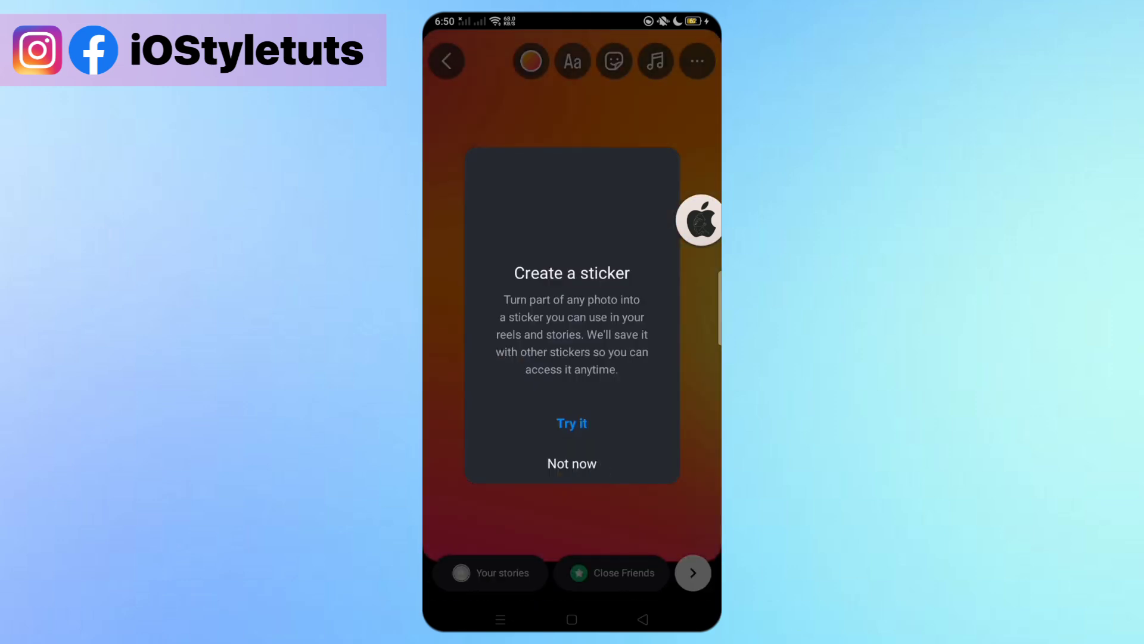
pyautogui.click(572, 463)
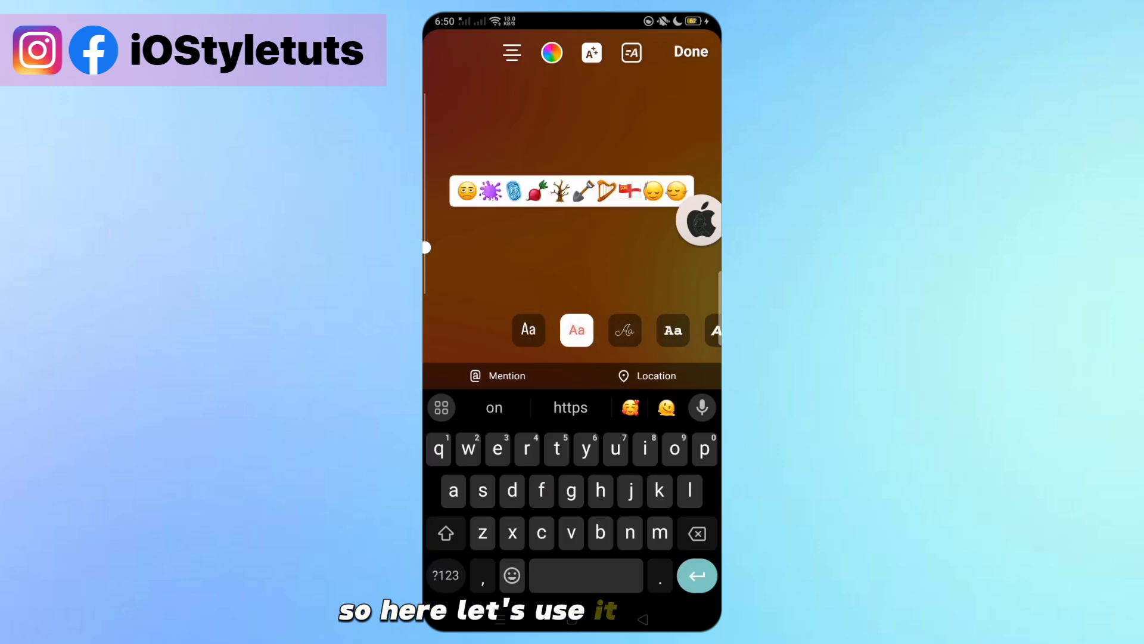
pyautogui.click(690, 52)
pyautogui.moveTo(572, 296); pyautogui.dragTo(572, 191)
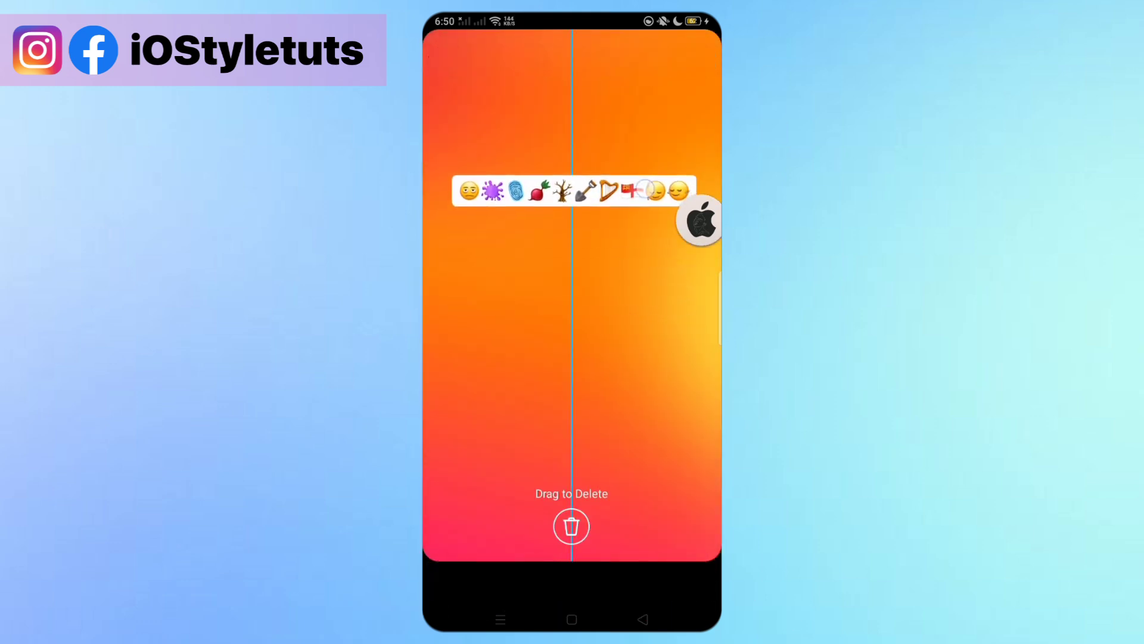
# - Add a second text box filled with smileys from the emoji keyboard
pyautogui.click(573, 60)
pyautogui.click(535, 582)
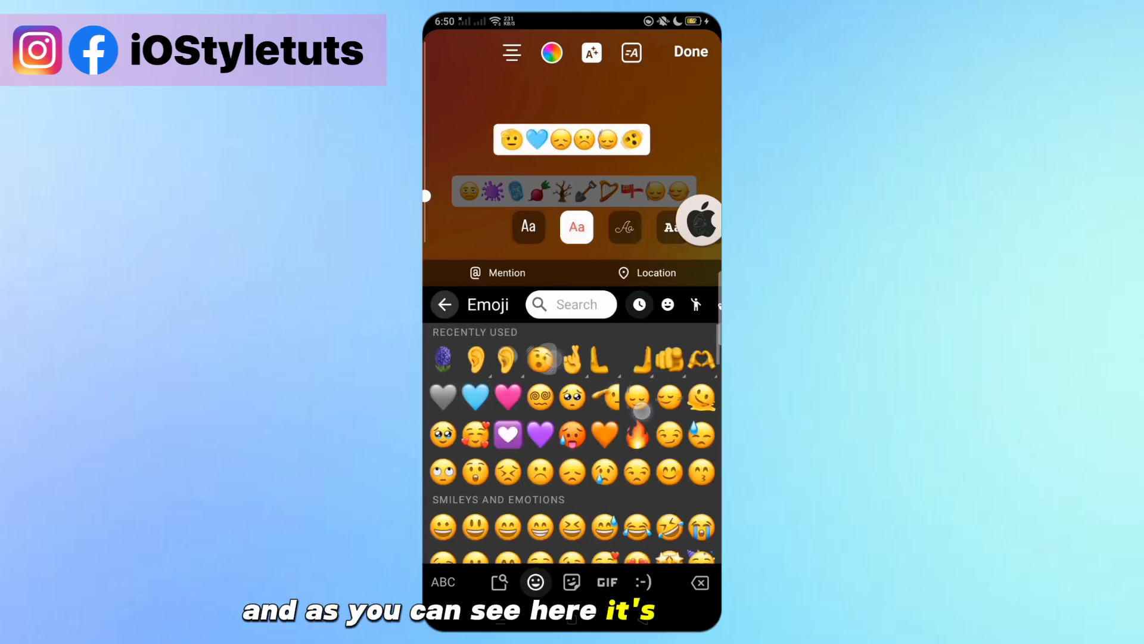
pyautogui.click(541, 435)
pyautogui.scroll(-3, 572, 447)
pyautogui.click(475, 425)
pyautogui.click(668, 426)
pyautogui.click(508, 426)
pyautogui.click(638, 500)
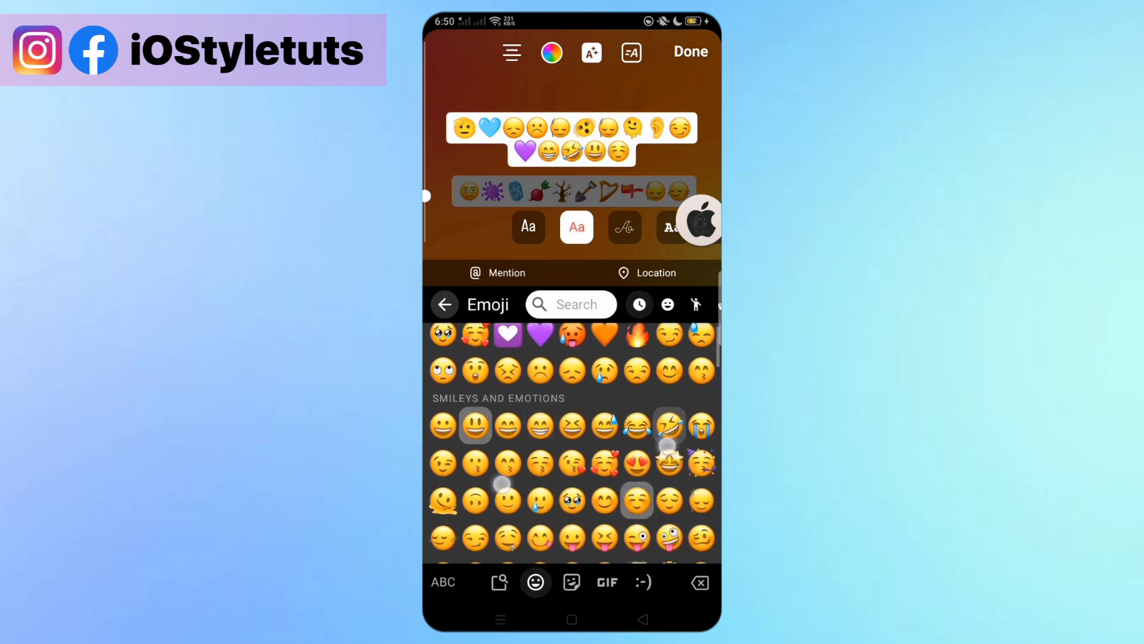
pyautogui.click(669, 463)
pyautogui.scroll(-3, 572, 447)
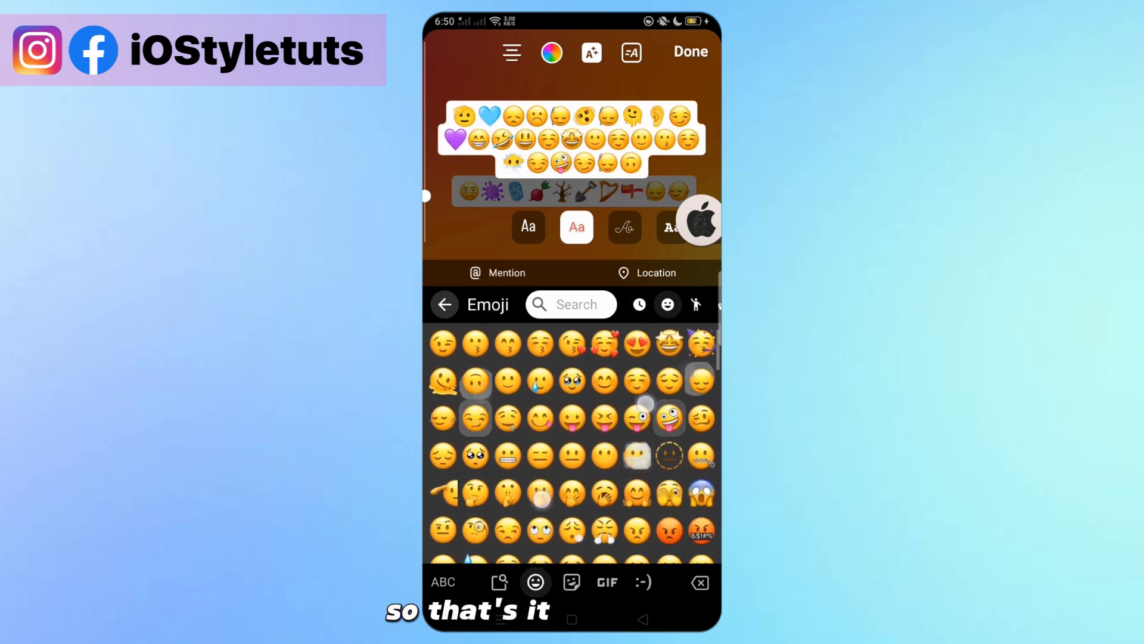
pyautogui.click(691, 51)
# - Place the second emoji text below the first and reopen it for editing
pyautogui.moveTo(573, 295); pyautogui.dragTo(577, 260)
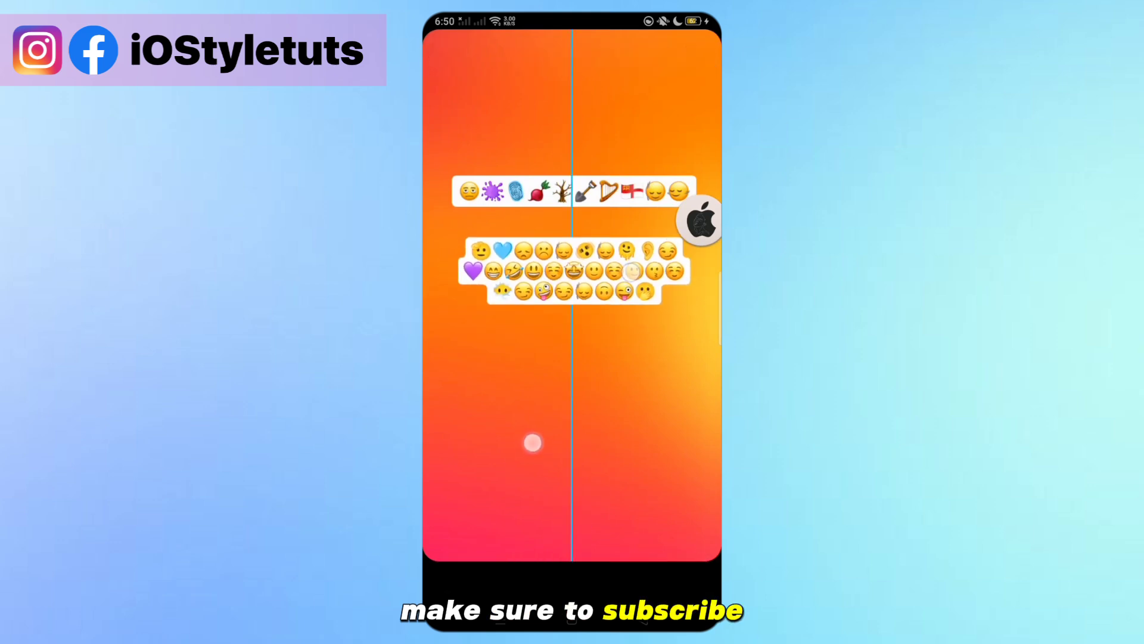
pyautogui.moveTo(595, 217); pyautogui.dragTo(700, 284)
pyautogui.click(572, 322)
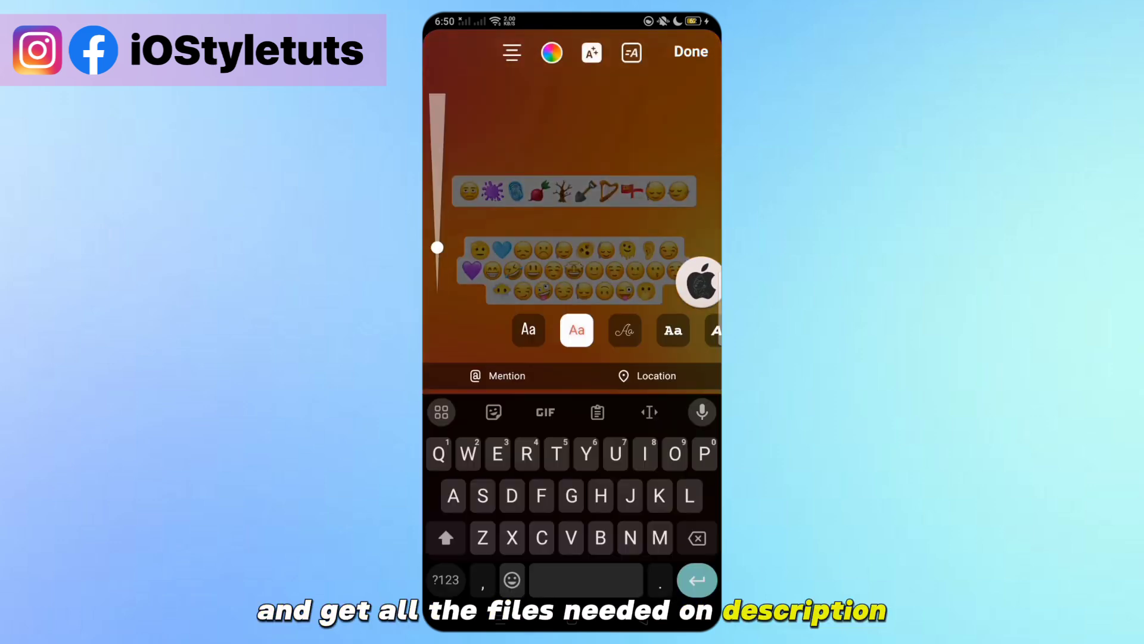